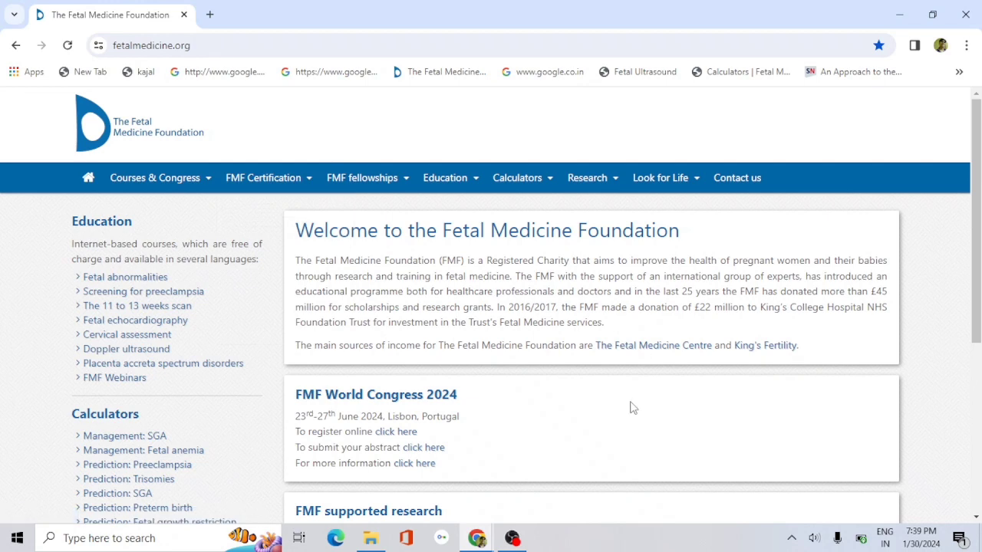
Open the preeclampsia risk prediction calculator for 30+0 to 37+6 weeks of gestation.
{"action": "scroll", "coordinate": [277, 415], "scroll_direction": "down", "scroll_amount": 3}
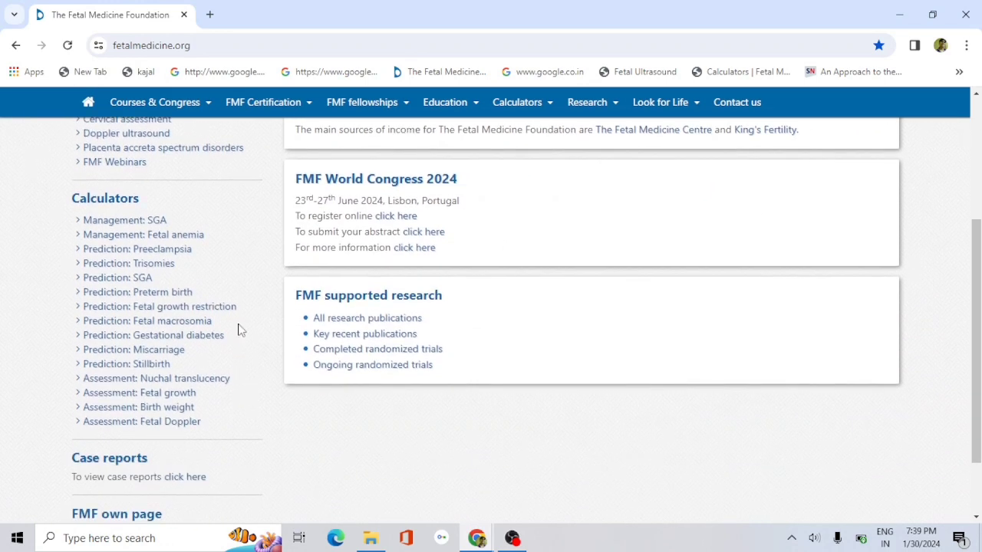
{"action": "left_click", "coordinate": [158, 253]}
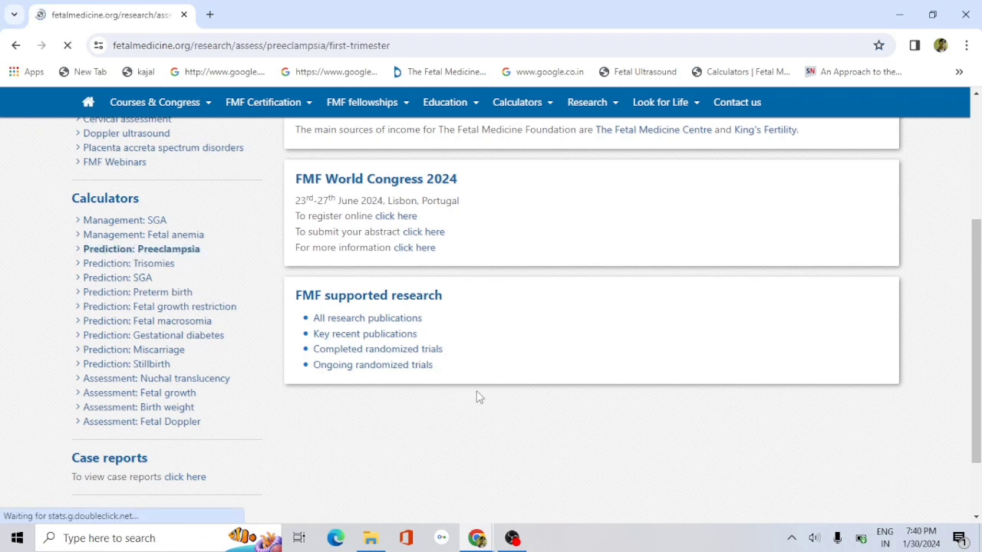
{"action": "scroll", "coordinate": [602, 366], "scroll_direction": "down", "scroll_amount": 2}
{"action": "scroll", "coordinate": [611, 338], "scroll_direction": "up", "scroll_amount": 2}
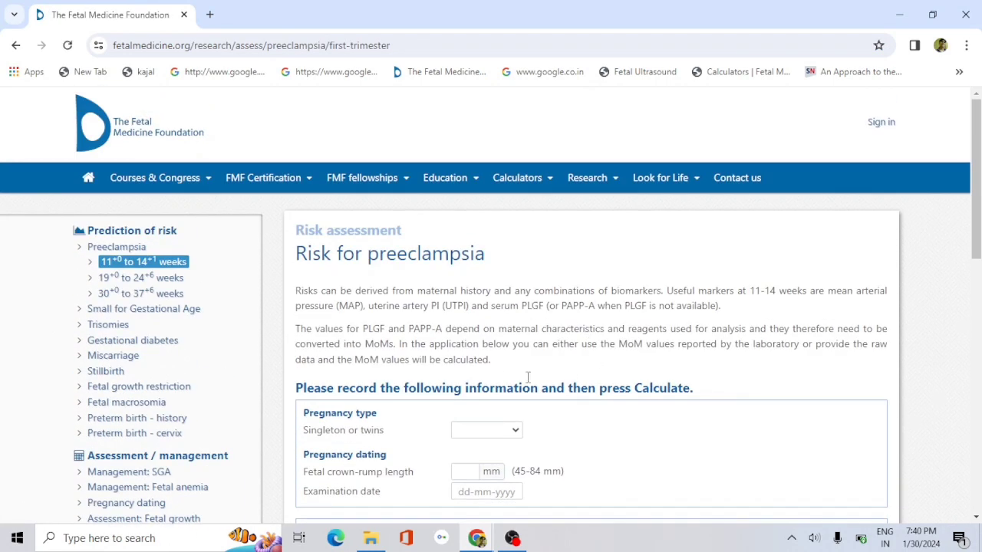
{"action": "left_click", "coordinate": [135, 297]}
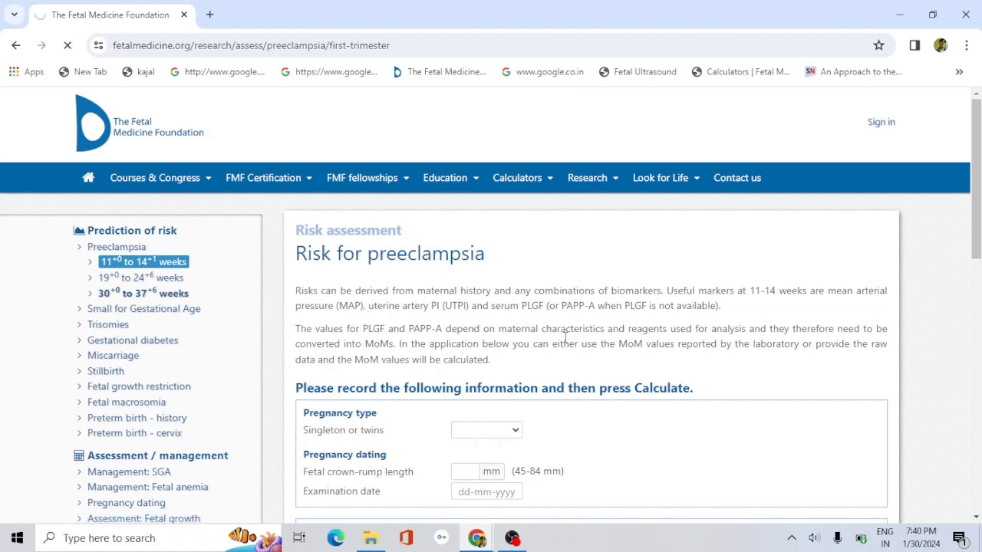
{"action": "scroll", "coordinate": [440, 264], "scroll_direction": "down", "scroll_amount": 1}
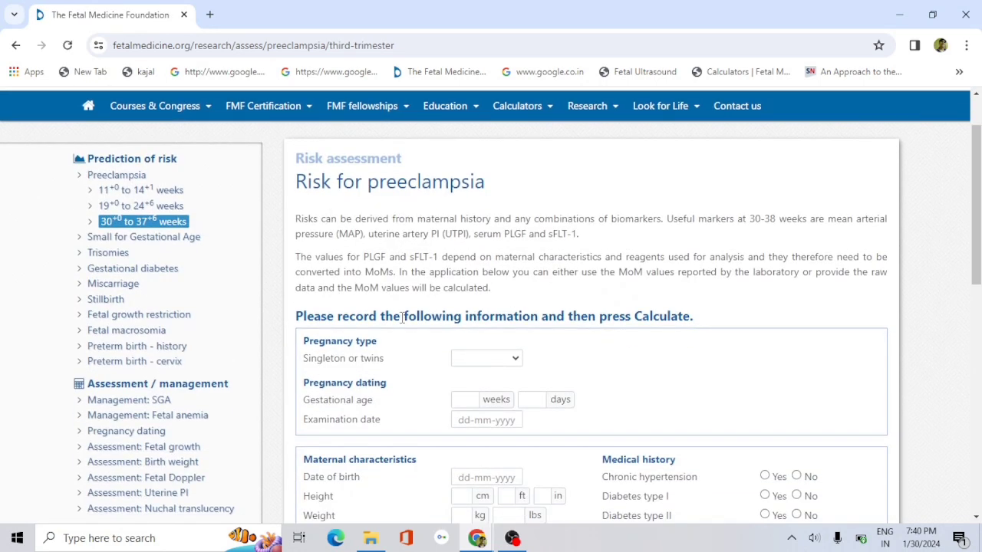
Set the pregnancy type to Singleton, gestational age to 34 weeks 0 days and examination date to 30-01-2024.
{"action": "left_click", "coordinate": [515, 358]}
{"action": "left_click", "coordinate": [482, 386]}
{"action": "scroll", "coordinate": [465, 257], "scroll_direction": "down", "scroll_amount": 2}
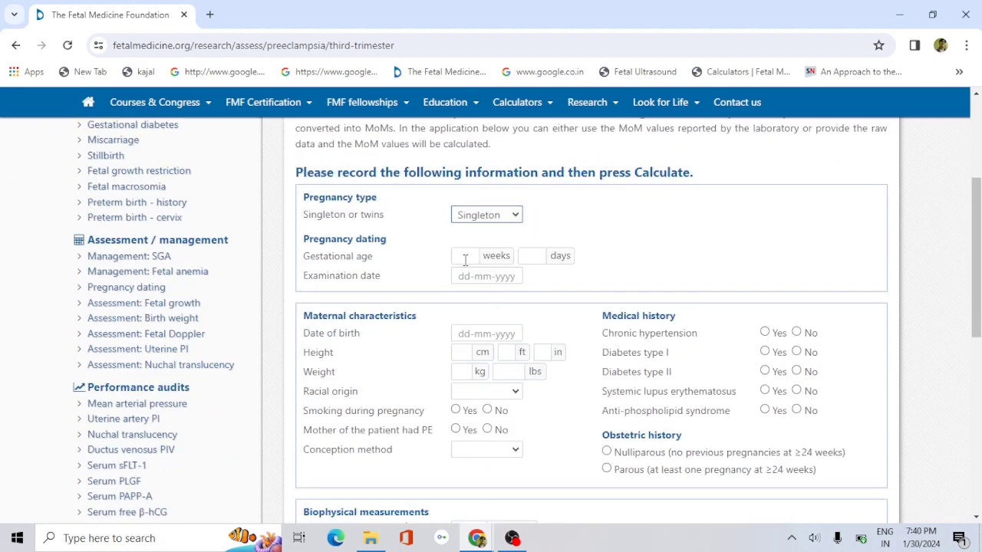
{"action": "left_click", "coordinate": [464, 259]}
{"action": "type", "text": "34"}
{"action": "key", "text": "Tab"}
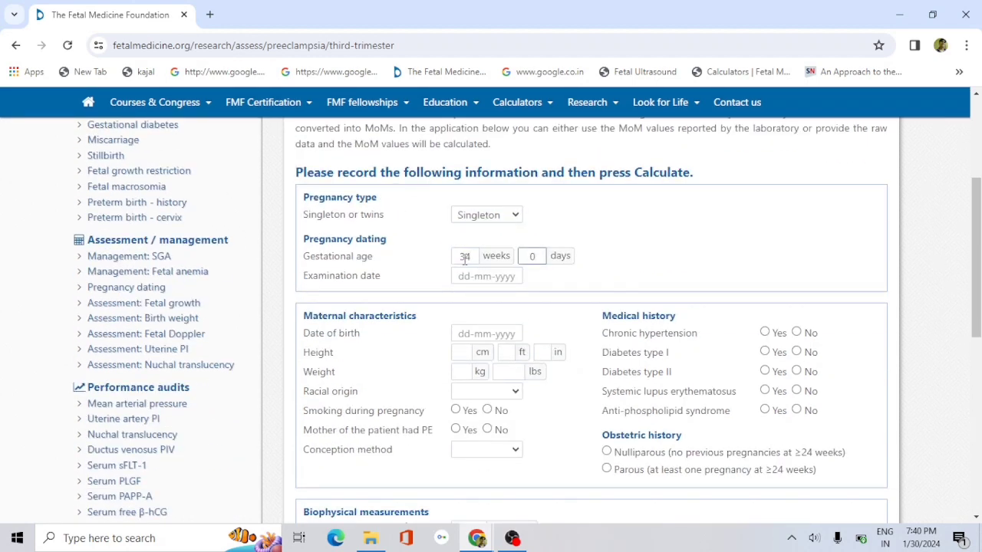
{"action": "left_click", "coordinate": [476, 282]}
{"action": "left_click", "coordinate": [516, 431]}
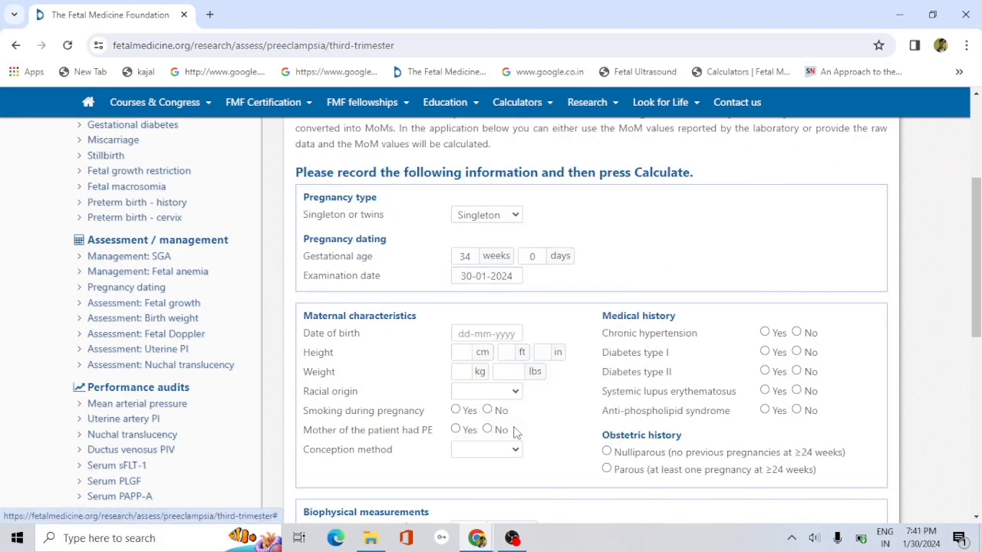
Enter the patient's date of birth in the maternal characteristics.
{"action": "left_click", "coordinate": [463, 335]}
{"action": "left_click", "coordinate": [567, 357]}
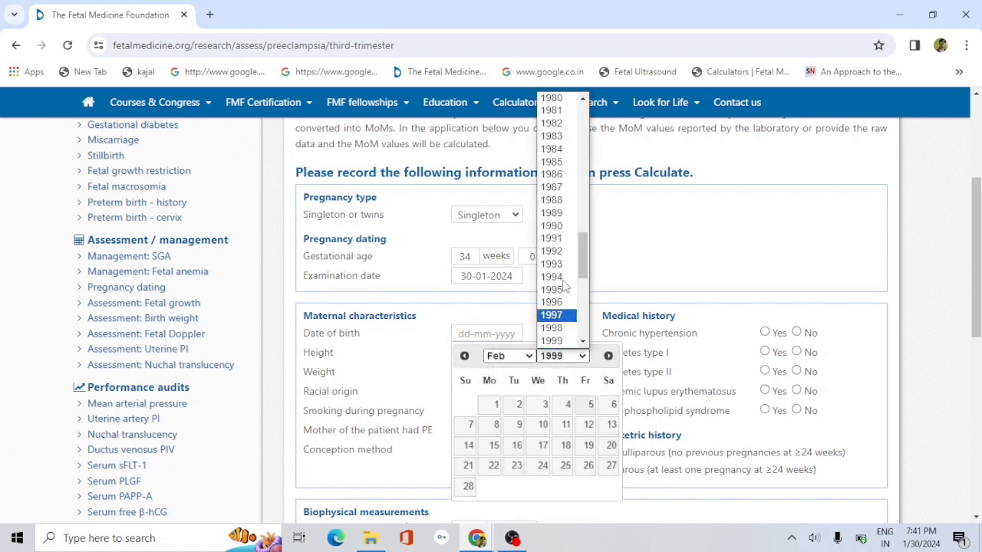
{"action": "left_click", "coordinate": [551, 228]}
{"action": "left_click", "coordinate": [567, 404]}
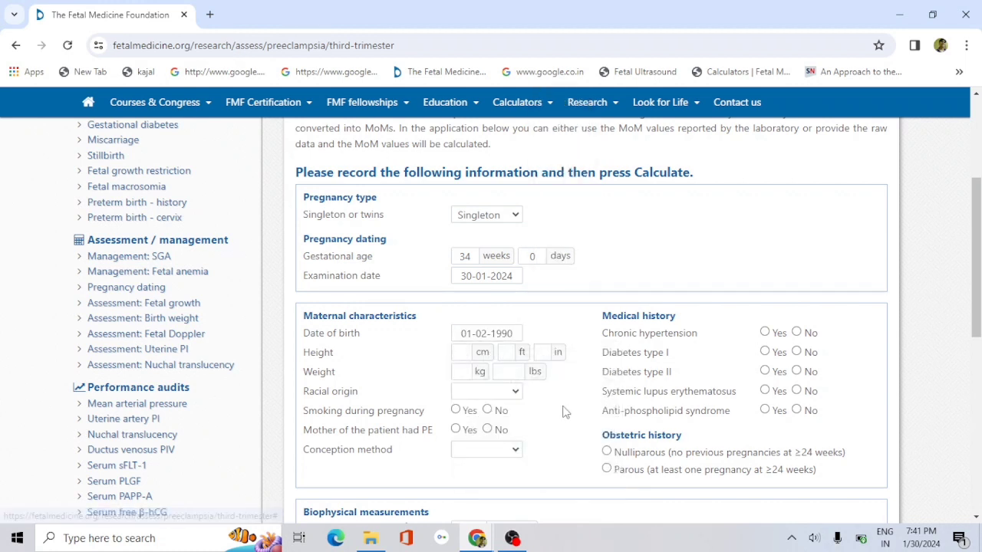
Enter a maternal height of 160 cm and weight of 65 kg, with South Asian racial origin.
{"action": "key", "text": "Tab"}
{"action": "type", "text": "160"}
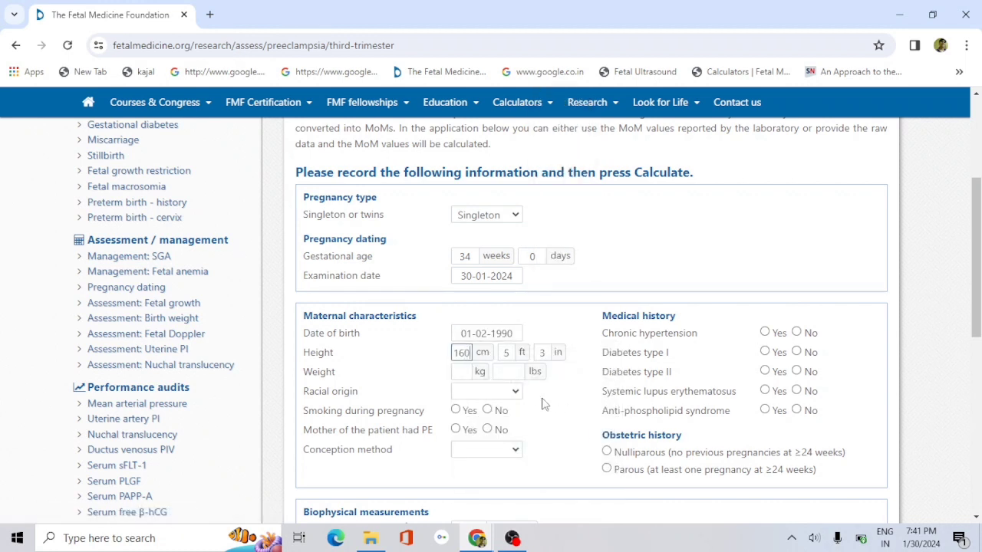
{"action": "key", "text": "Tab"}
{"action": "type", "text": "65"}
{"action": "left_click", "coordinate": [515, 392]}
{"action": "left_click", "coordinate": [508, 447]}
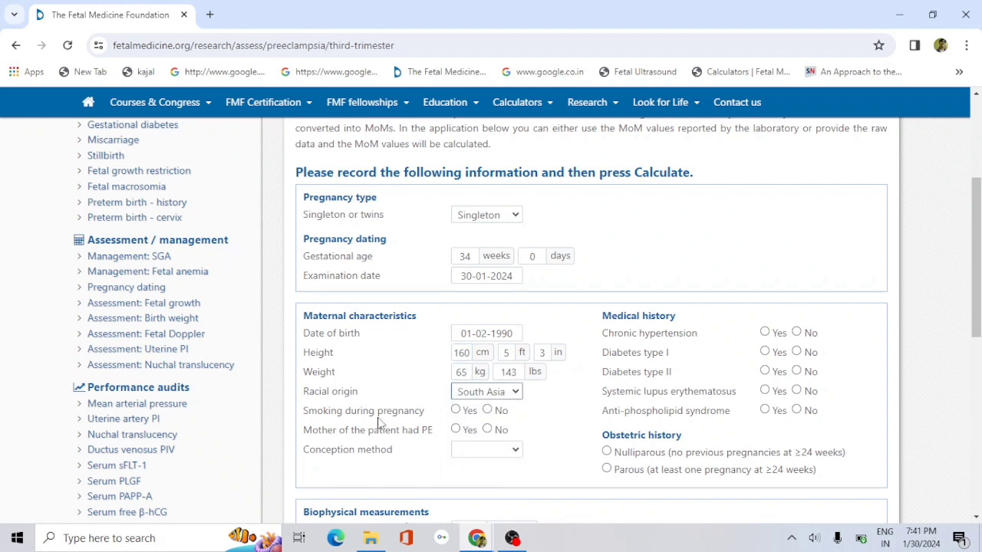
Answer No for smoking and for the patient's mother having had PE, and set the conception method to Spontaneous.
{"action": "left_click", "coordinate": [487, 411]}
{"action": "left_click", "coordinate": [515, 450]}
{"action": "left_click", "coordinate": [491, 477]}
Answer No to all five medical history conditions and set the obstetric history to Nulliparous.
{"action": "left_click", "coordinate": [796, 332]}
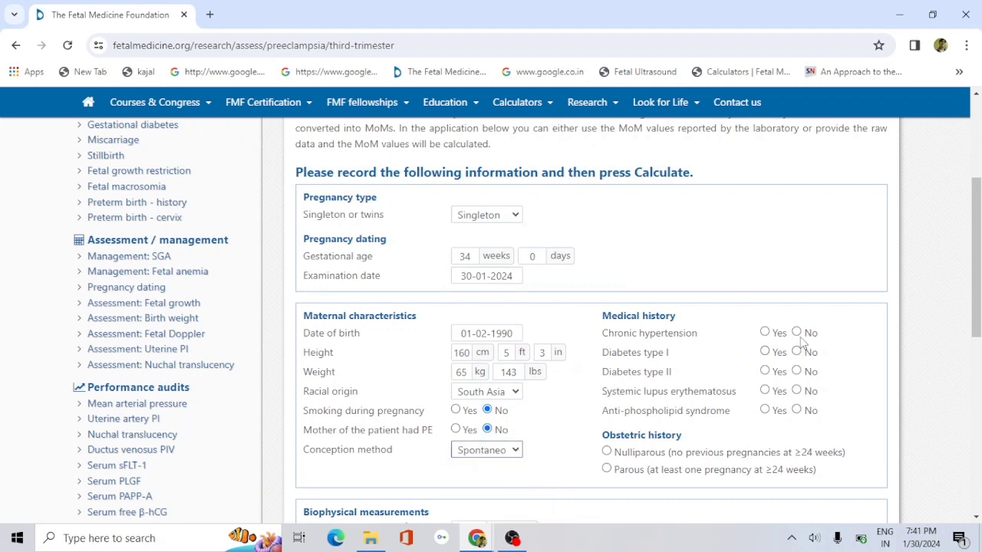
{"action": "left_click", "coordinate": [796, 352]}
{"action": "left_click", "coordinate": [796, 371]}
{"action": "left_click", "coordinate": [796, 391]}
{"action": "left_click", "coordinate": [795, 410]}
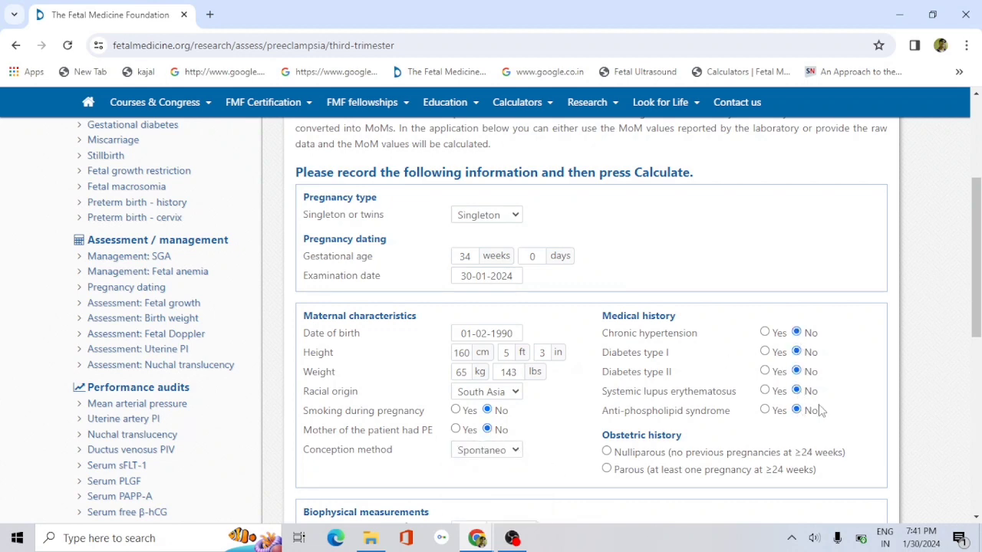
{"action": "scroll", "coordinate": [812, 402], "scroll_direction": "down", "scroll_amount": 2}
{"action": "left_click", "coordinate": [606, 310]}
For mean arterial pressure, enter Measurement 1 as 120/80 in the left arm and 122/82 in the right arm.
{"action": "scroll", "coordinate": [619, 380], "scroll_direction": "down", "scroll_amount": 1}
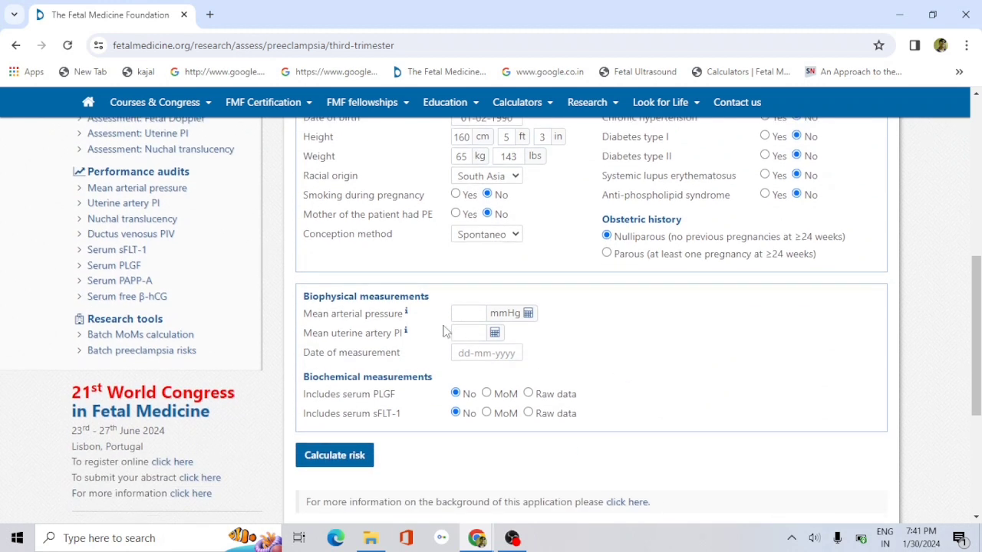
{"action": "left_click", "coordinate": [527, 313]}
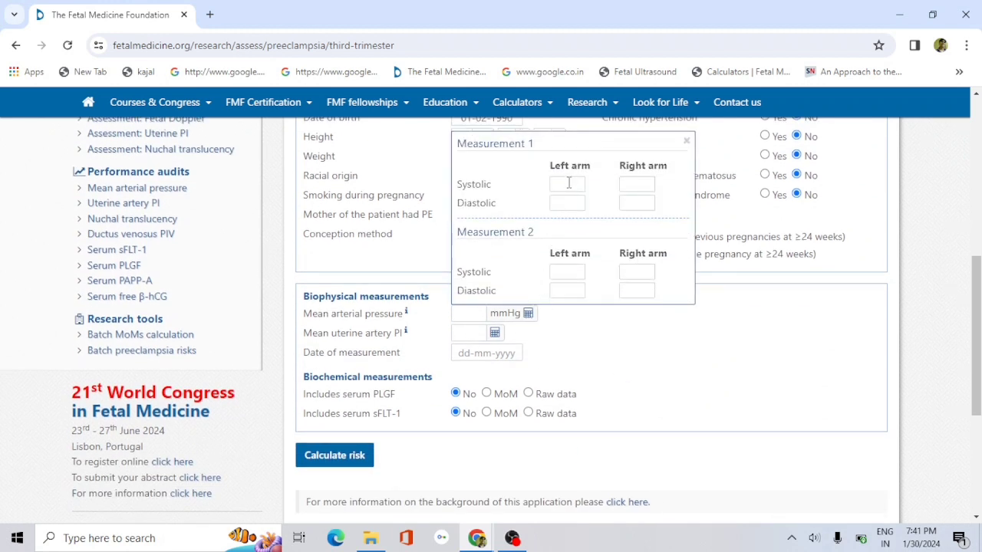
{"action": "left_click", "coordinate": [568, 184]}
{"action": "left_click", "coordinate": [641, 182]}
{"action": "type", "text": "122"}
{"action": "left_click", "coordinate": [574, 202]}
{"action": "left_click", "coordinate": [644, 202]}
Enter blood pressure Measurement 2 as 118/76 in the left arm and 120/80 in the right arm.
{"action": "left_click", "coordinate": [574, 266]}
{"action": "type", "text": "118"}
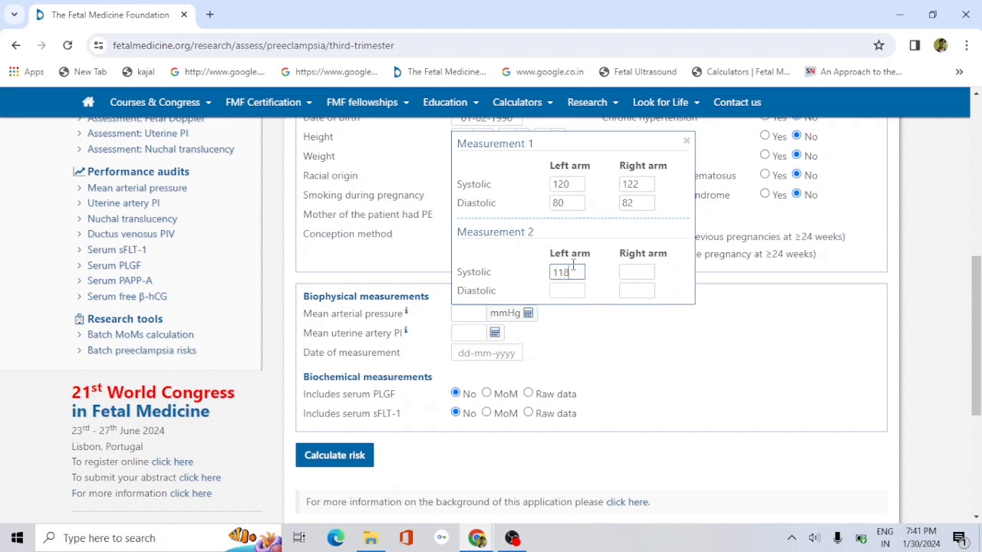
{"action": "left_click", "coordinate": [642, 278]}
{"action": "left_click", "coordinate": [579, 288]}
{"action": "left_click", "coordinate": [636, 290]}
{"action": "type", "text": "80"}
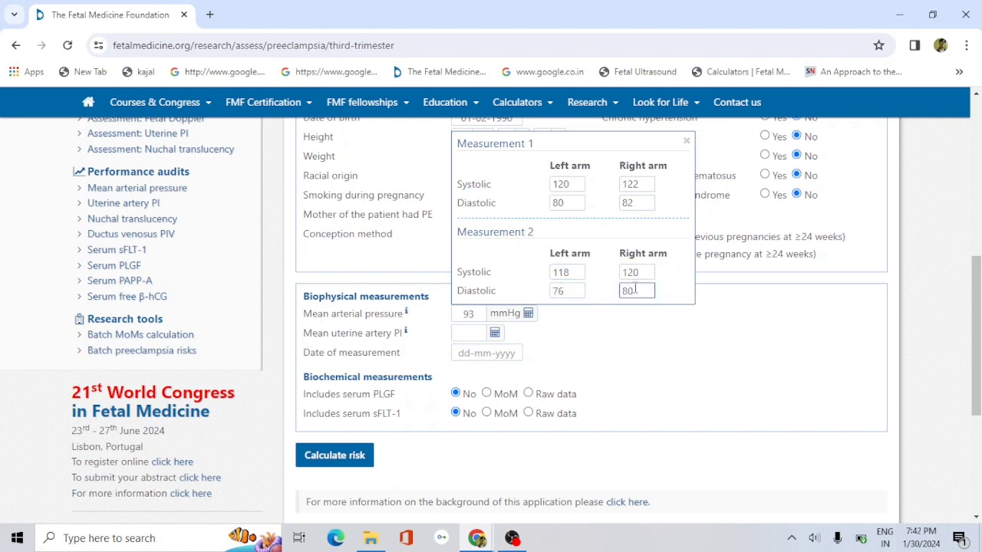
{"action": "left_click", "coordinate": [617, 351]}
Enter the uterine artery PI values as 1 for the left and 0.8 for the right.
{"action": "left_click", "coordinate": [494, 333]}
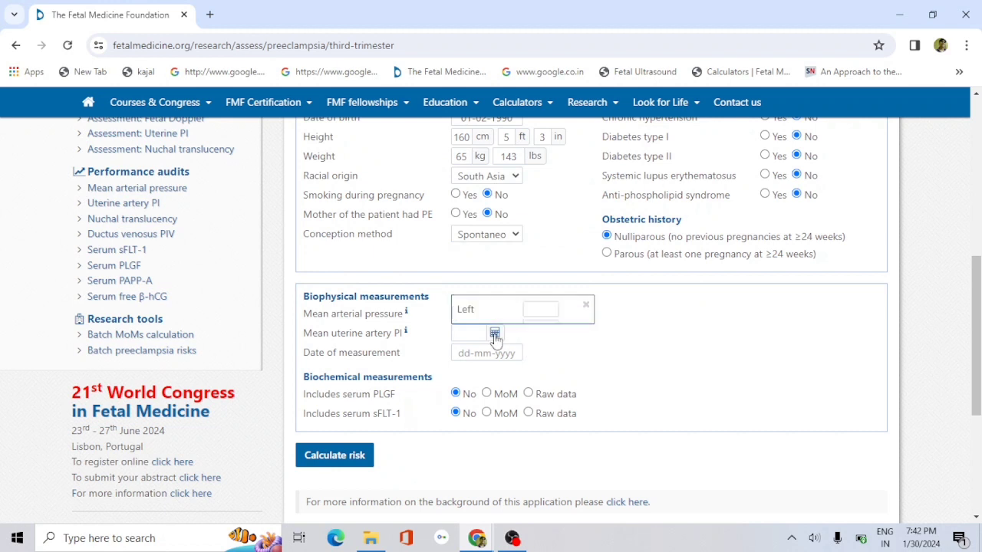
{"action": "left_click", "coordinate": [549, 292]}
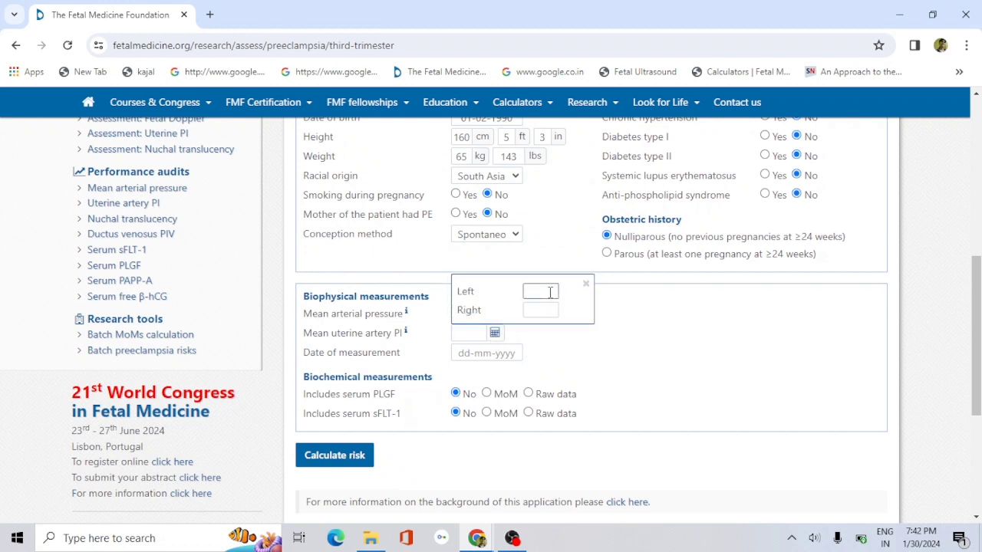
{"action": "left_click", "coordinate": [550, 309]}
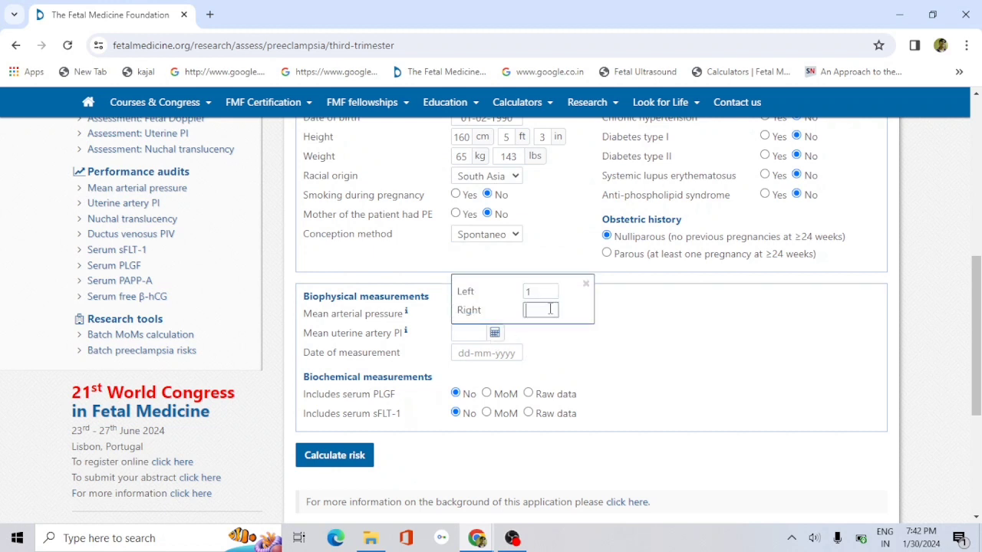
{"action": "type", "text": "0.8"}
{"action": "left_click", "coordinate": [555, 352]}
Set the date of measurement to 30-01-2024 and calculate the preeclampsia risk.
{"action": "left_click", "coordinate": [481, 353]}
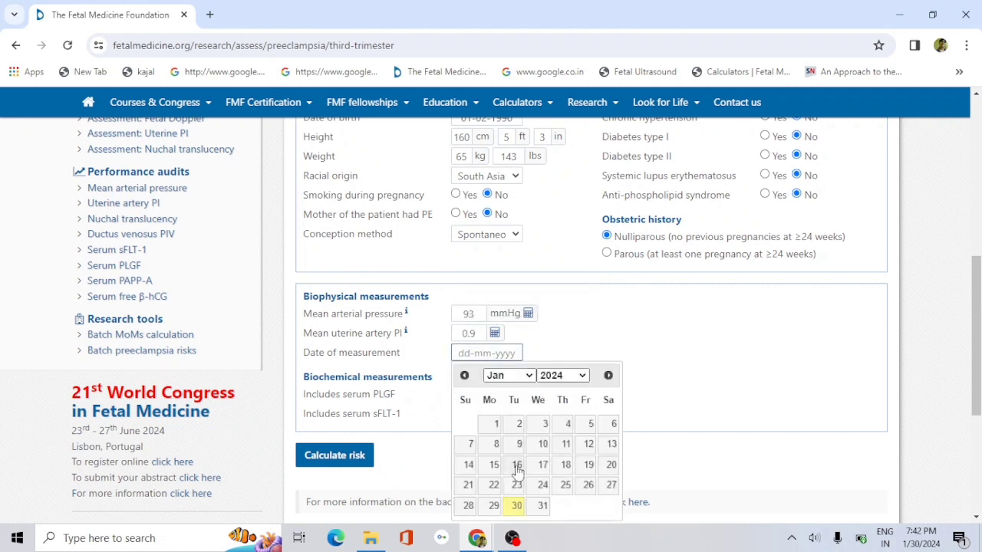
{"action": "left_click", "coordinate": [516, 506]}
{"action": "scroll", "coordinate": [422, 350], "scroll_direction": "down", "scroll_amount": 1}
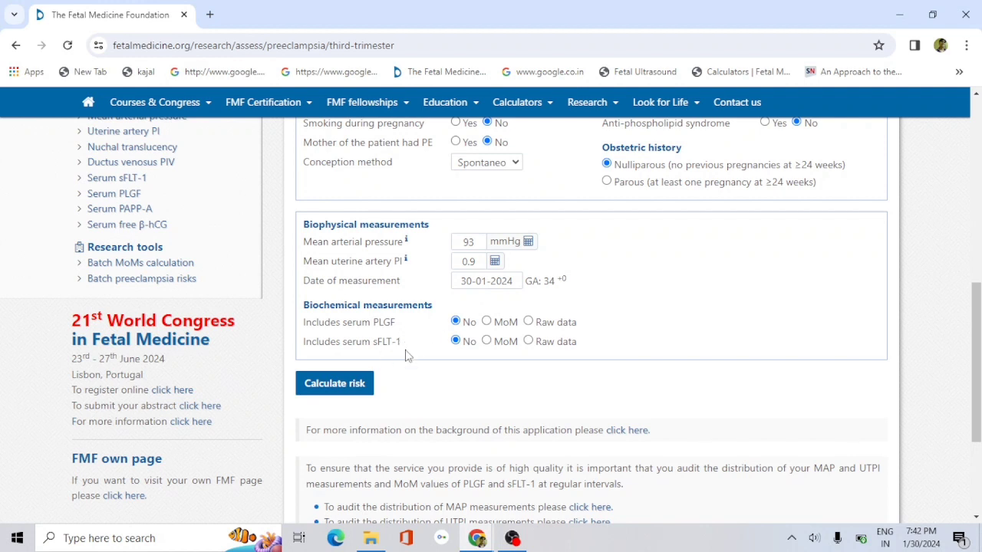
{"action": "left_click", "coordinate": [348, 385]}
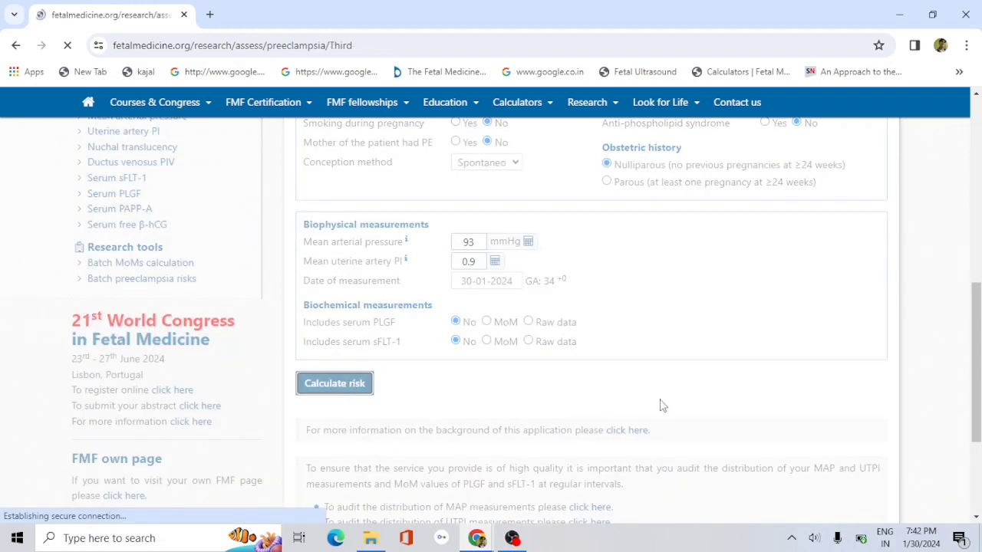
Review the risk report's maternal details, biophysical measurements, preeclampsia risks and recommendation.
{"action": "scroll", "coordinate": [661, 405], "scroll_direction": "down", "scroll_amount": 2}
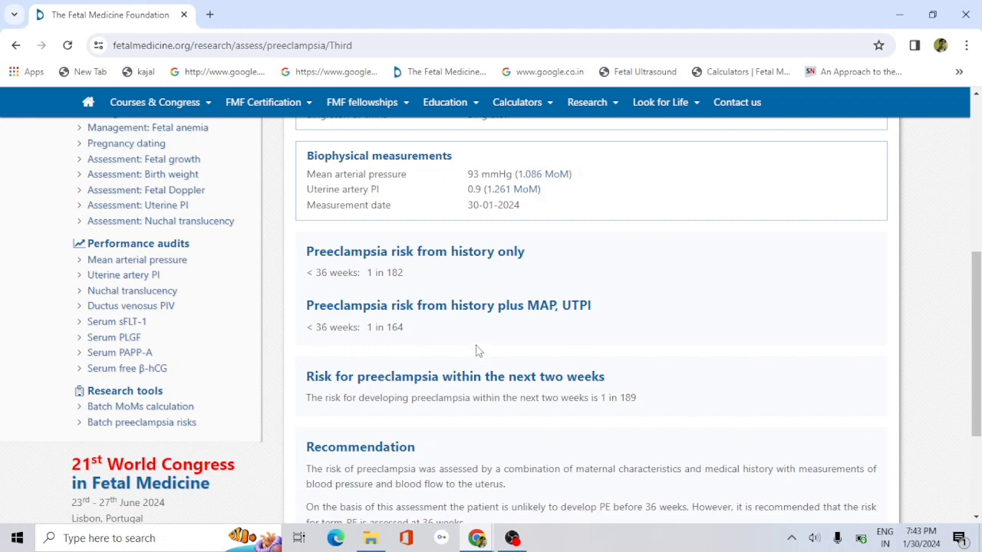
{"action": "scroll", "coordinate": [469, 428], "scroll_direction": "down", "scroll_amount": 1}
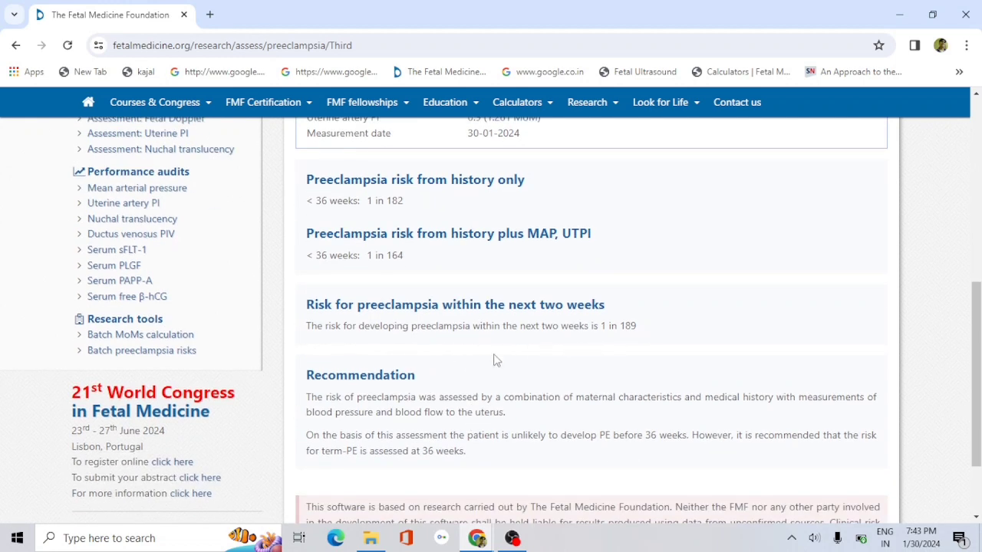
{"action": "scroll", "coordinate": [443, 338], "scroll_direction": "down", "scroll_amount": 2}
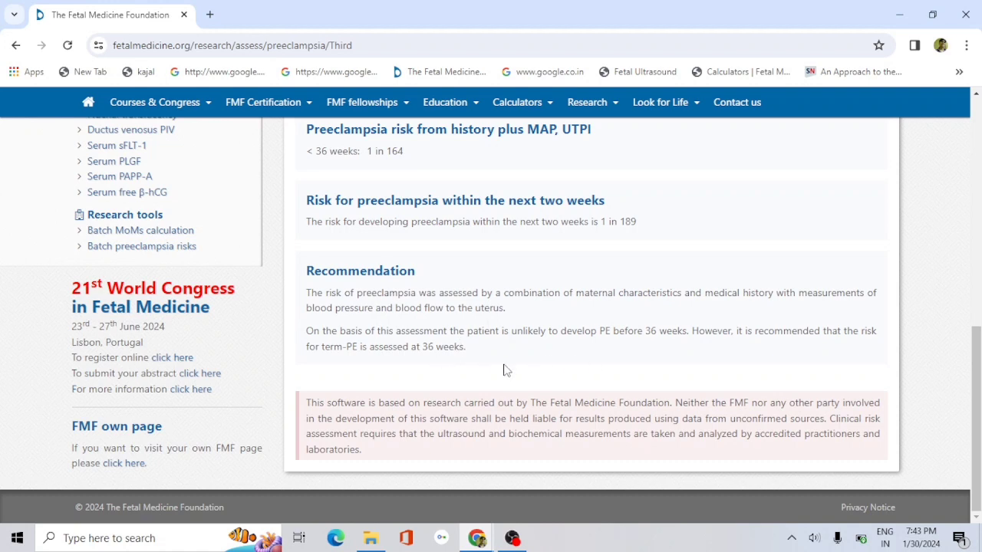
{"action": "scroll", "coordinate": [542, 372], "scroll_direction": "up", "scroll_amount": 8}
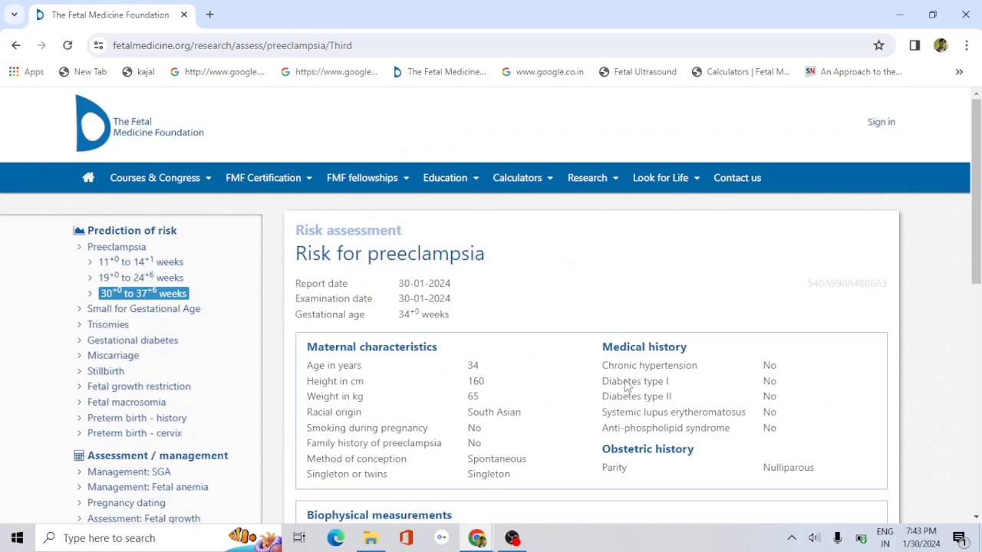
{"action": "scroll", "coordinate": [624, 386], "scroll_direction": "down", "scroll_amount": 1}
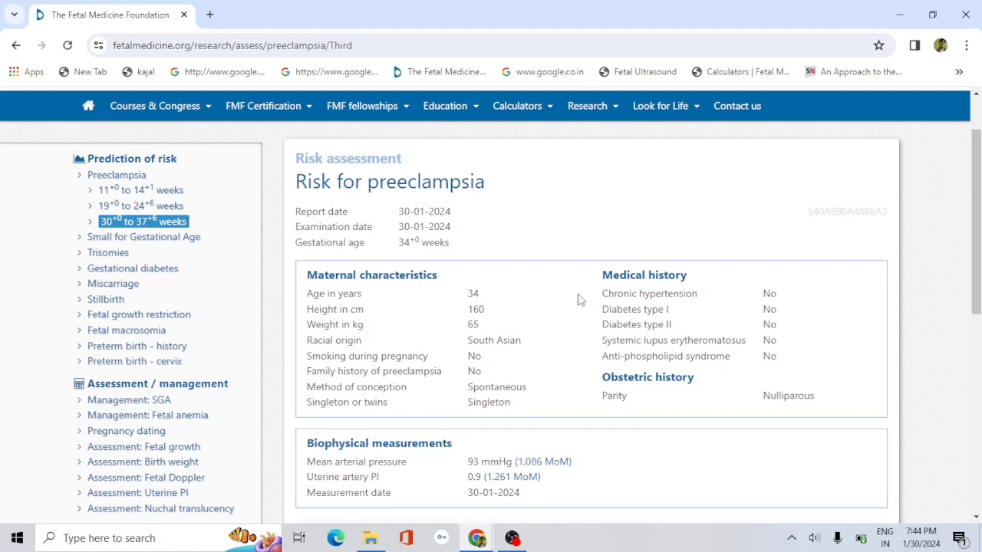
{"action": "scroll", "coordinate": [581, 299], "scroll_direction": "down", "scroll_amount": 1}
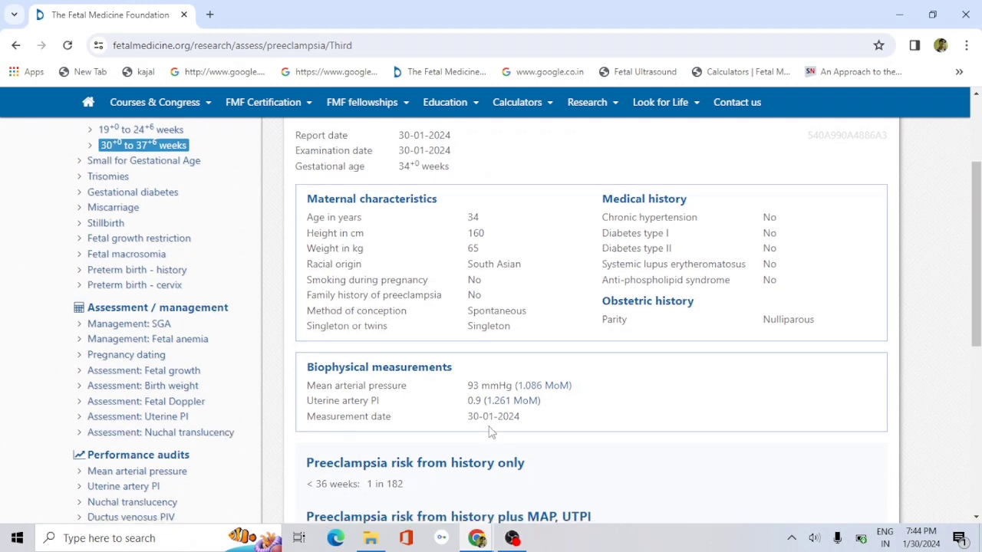
{"action": "scroll", "coordinate": [491, 432], "scroll_direction": "down", "scroll_amount": 4}
{"action": "scroll", "coordinate": [491, 432], "scroll_direction": "up", "scroll_amount": 2}
{"action": "scroll", "coordinate": [528, 421], "scroll_direction": "up", "scroll_amount": 2}
{"action": "scroll", "coordinate": [506, 407], "scroll_direction": "down", "scroll_amount": 1}
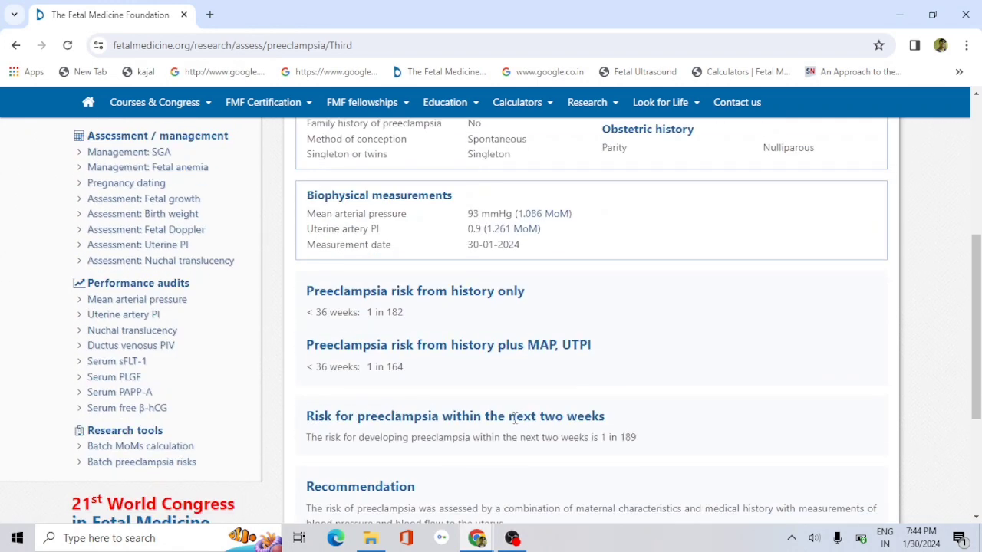
{"action": "scroll", "coordinate": [637, 447], "scroll_direction": "up", "scroll_amount": 3}
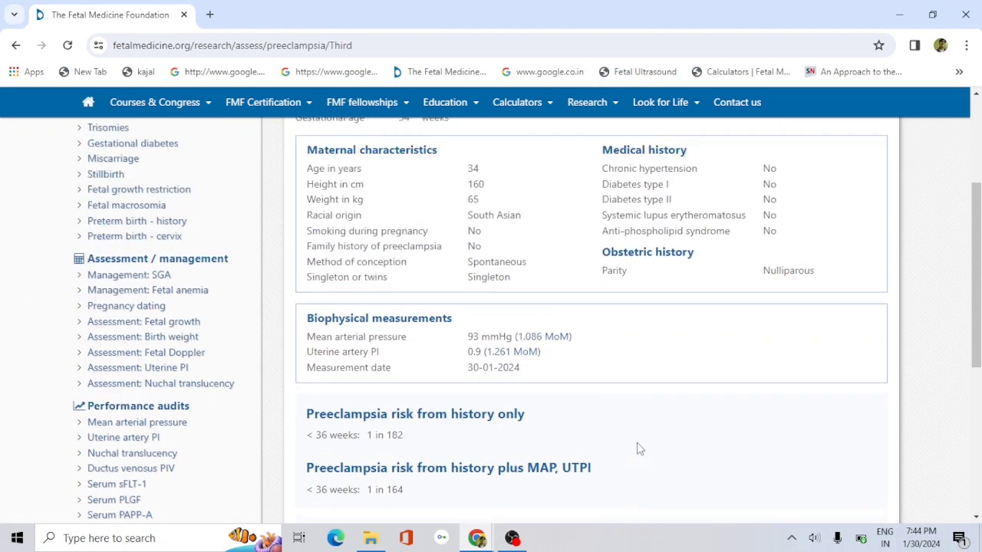
{"action": "scroll", "coordinate": [599, 431], "scroll_direction": "down", "scroll_amount": 7}
{"action": "scroll", "coordinate": [599, 431], "scroll_direction": "up", "scroll_amount": 6}
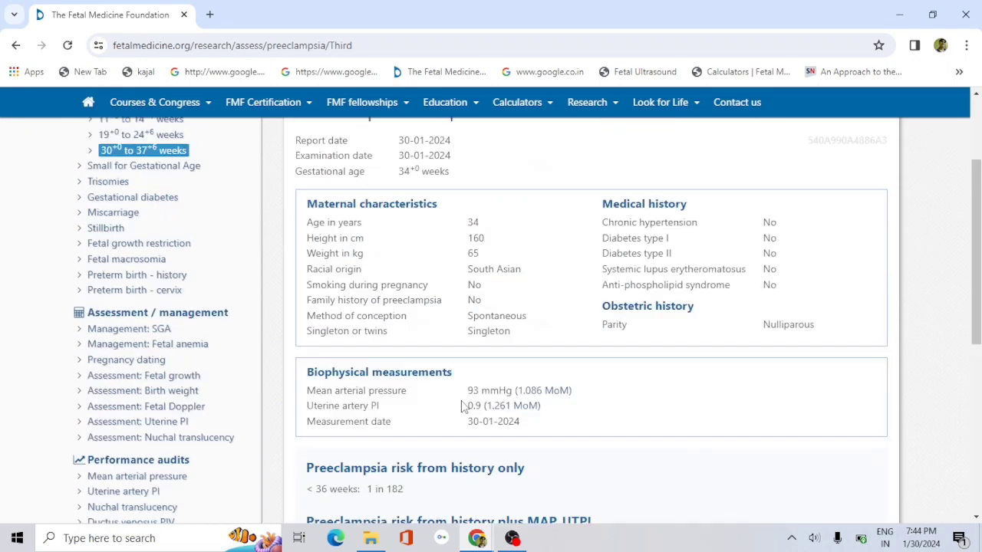
Open a blank preeclampsia form for 30+0 to 37+6 weeks and set the pregnancy type to Singleton.
{"action": "scroll", "coordinate": [153, 283], "scroll_direction": "up", "scroll_amount": 1}
{"action": "left_click", "coordinate": [150, 265]}
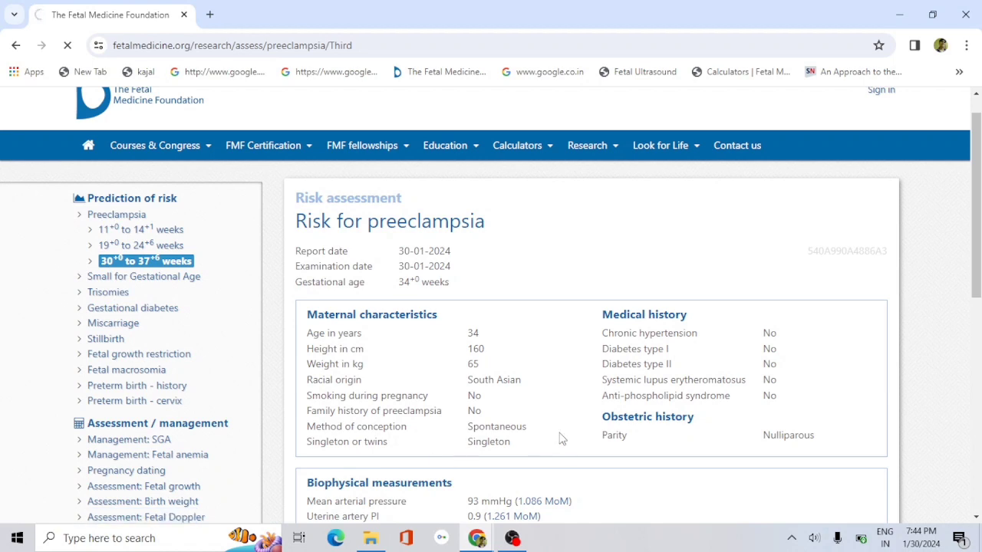
{"action": "left_click", "coordinate": [515, 433]}
{"action": "left_click", "coordinate": [473, 458]}
{"action": "scroll", "coordinate": [470, 330], "scroll_direction": "down", "scroll_amount": 2}
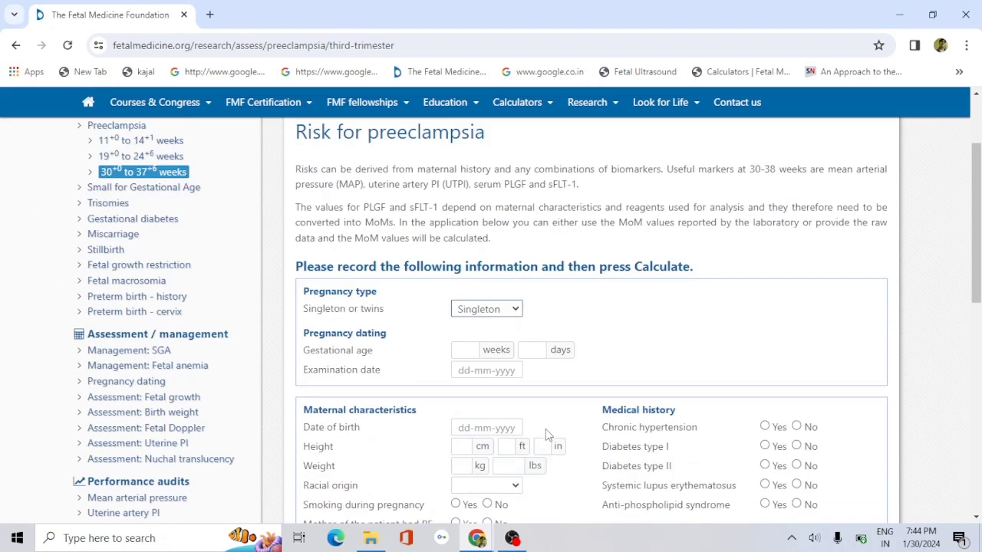
Set the gestational age to 34 weeks 0 days and the examination date to 30-01-2024.
{"action": "left_click", "coordinate": [470, 331]}
{"action": "type", "text": "34"}
{"action": "key", "text": "Tab"}
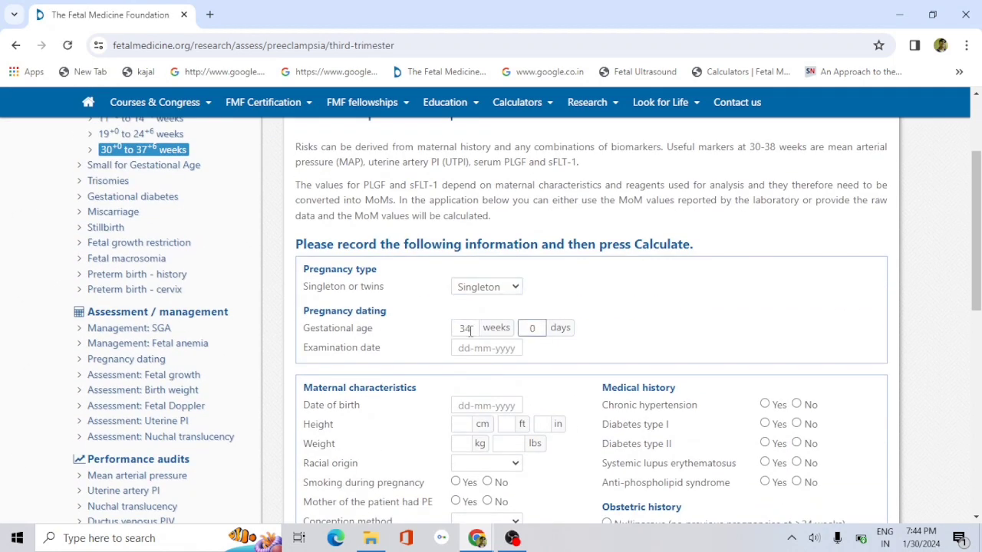
{"action": "key", "text": "Tab"}
{"action": "left_click", "coordinate": [511, 502]}
{"action": "scroll", "coordinate": [520, 350], "scroll_direction": "down", "scroll_amount": 1}
Pick the patient's date of birth in the maternal characteristics.
{"action": "key", "text": "Tab"}
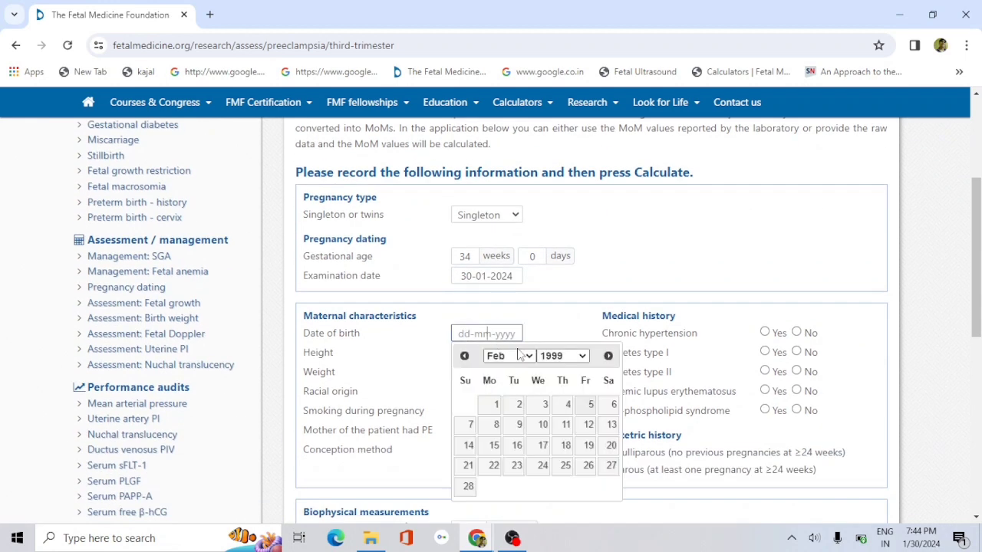
{"action": "left_click", "coordinate": [567, 357]}
{"action": "left_click", "coordinate": [559, 230]}
{"action": "left_click", "coordinate": [565, 404]}
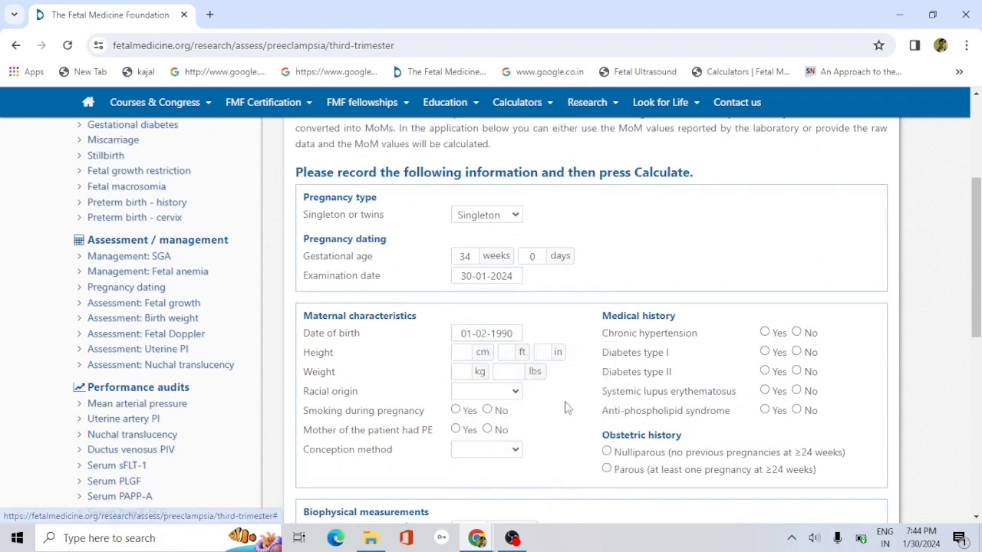
Enter a maternal height of 160 cm and a weight of 65 kg.
{"action": "left_click", "coordinate": [463, 353]}
{"action": "type", "text": "160"}
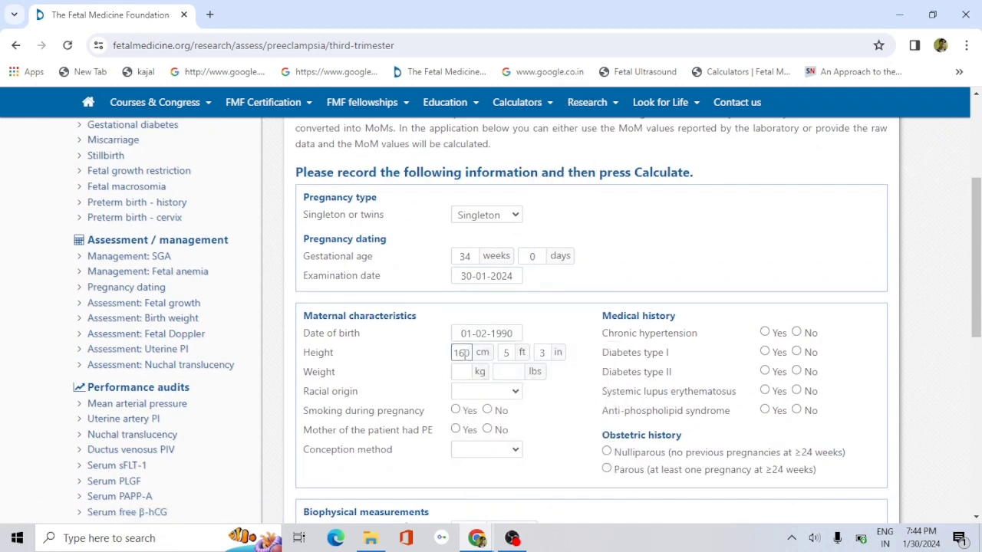
{"action": "key", "text": "Tab"}
{"action": "type", "text": "65"}
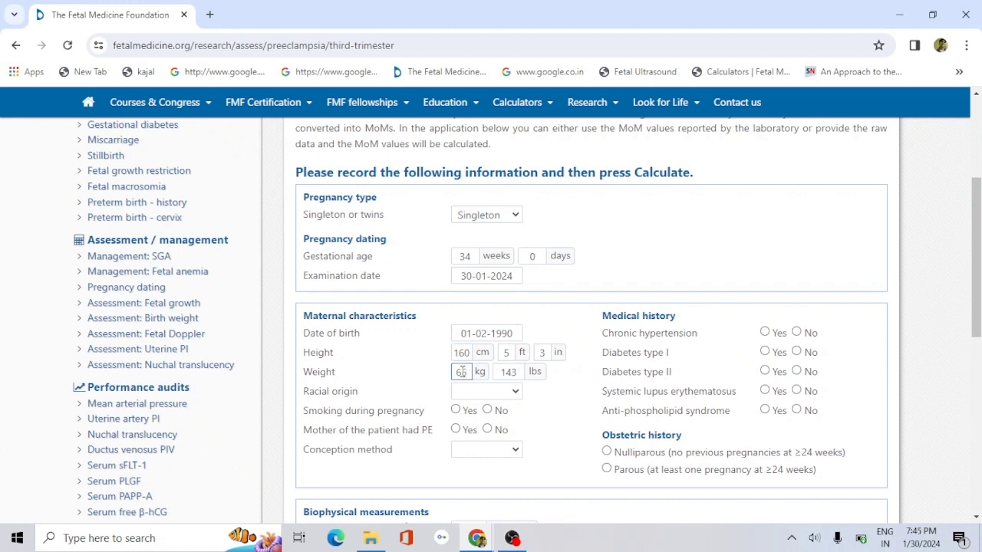
Complete the maternal characteristics with South Asian racial origin, No for smoking and maternal PE, and Spontaneous conception.
{"action": "left_click", "coordinate": [503, 393]}
{"action": "left_click", "coordinate": [495, 449]}
{"action": "left_click", "coordinate": [488, 411]}
{"action": "left_click", "coordinate": [488, 429]}
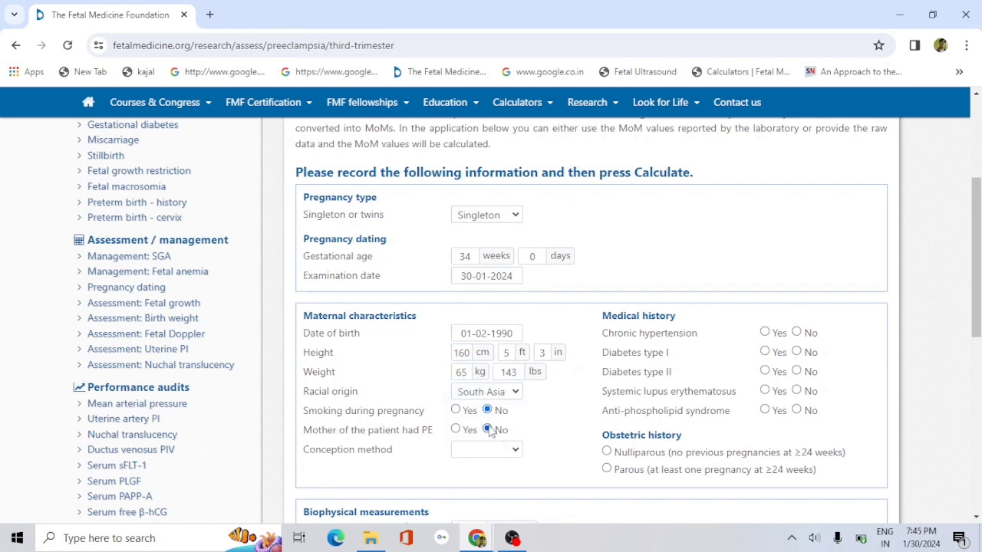
{"action": "scroll", "coordinate": [488, 443], "scroll_direction": "down", "scroll_amount": 1}
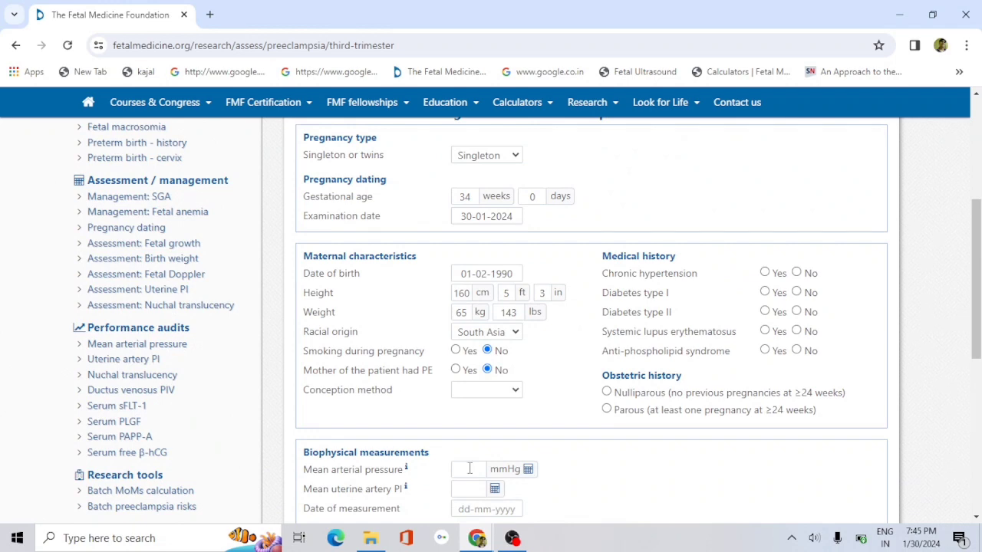
{"action": "left_click", "coordinate": [486, 389]}
{"action": "left_click", "coordinate": [483, 417]}
Answer No to all five medical history conditions and set the obstetric history to Nulliparous.
{"action": "left_click", "coordinate": [796, 272]}
{"action": "left_click", "coordinate": [796, 292]}
{"action": "left_click", "coordinate": [796, 311]}
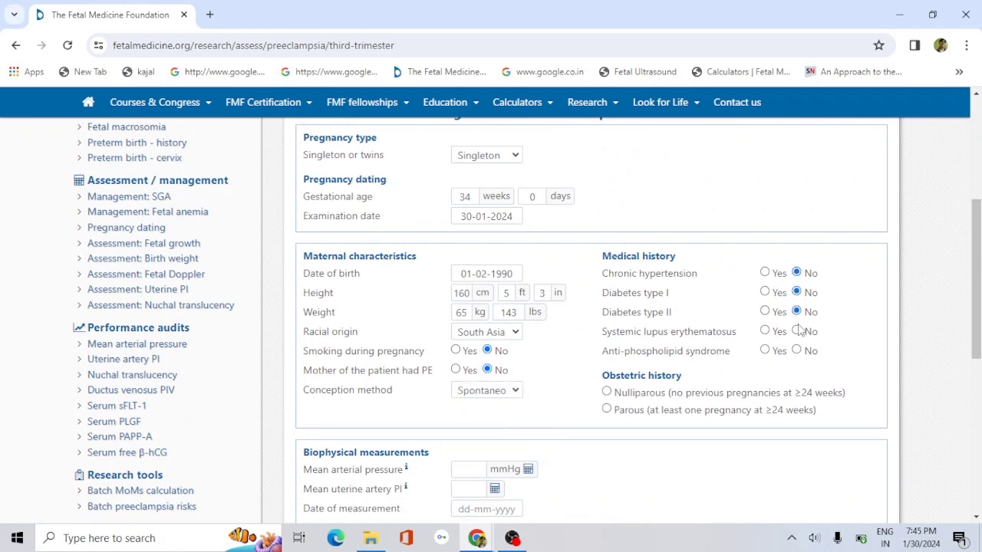
{"action": "left_click", "coordinate": [797, 330]}
{"action": "left_click", "coordinate": [795, 349]}
{"action": "left_click", "coordinate": [616, 393]}
Enter the first blood pressure measurement for mean arterial pressure as 120/80 for the left arm and 118/78 for the right arm.
{"action": "scroll", "coordinate": [451, 290], "scroll_direction": "down", "scroll_amount": 3}
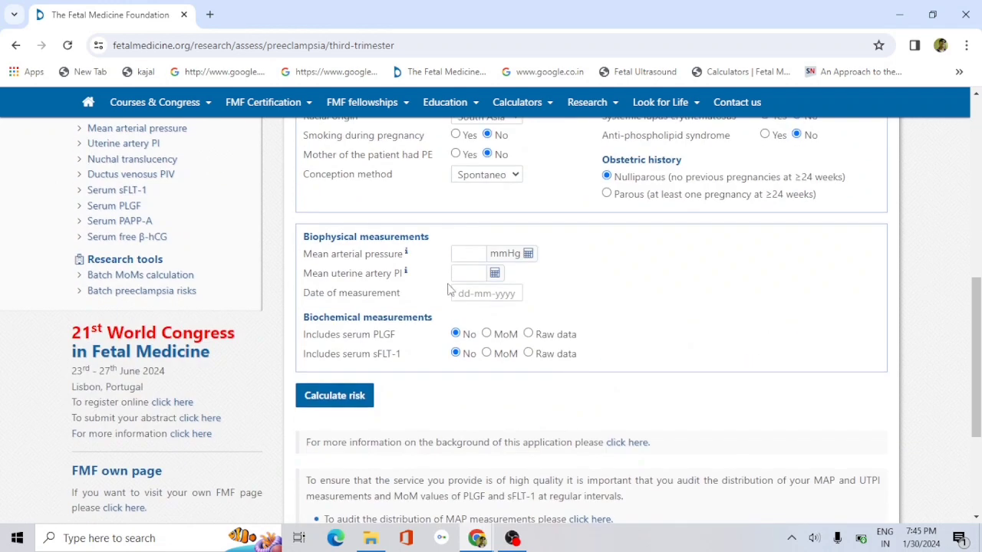
{"action": "left_click", "coordinate": [528, 256]}
{"action": "left_click", "coordinate": [569, 125]}
{"action": "type", "text": "120"}
{"action": "key", "text": "Tab"}
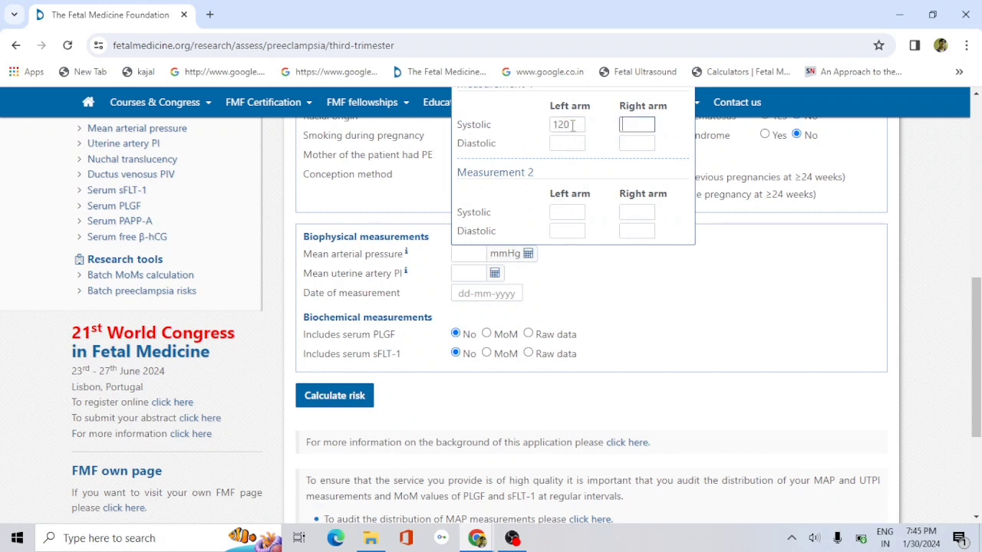
{"action": "key", "text": "Tab"}
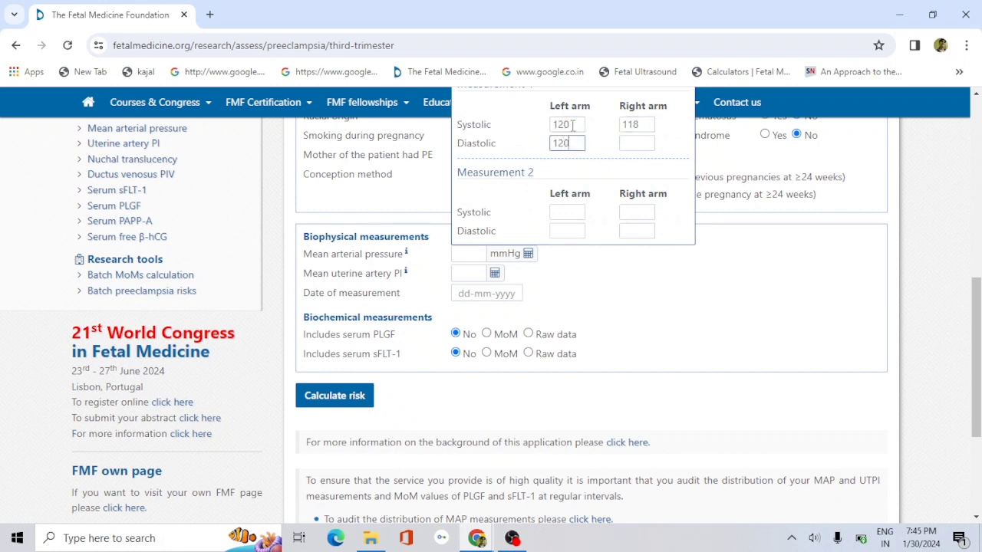
{"action": "key", "text": "Tab"}
{"action": "left_click", "coordinate": [579, 142]}
{"action": "left_click", "coordinate": [625, 139]}
{"action": "type", "text": "78"}
Enter the second blood pressure measurement as 120/78 for the left arm and 118/80 for the right arm.
{"action": "left_click", "coordinate": [564, 209]}
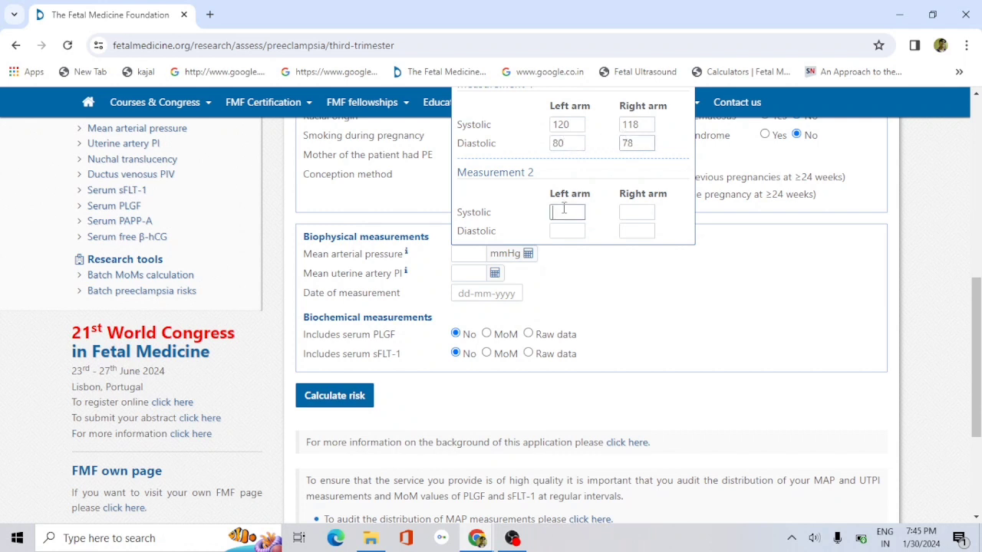
{"action": "type", "text": "120"}
{"action": "key", "text": "Tab"}
{"action": "type", "text": "118"}
{"action": "key", "text": "Tab"}
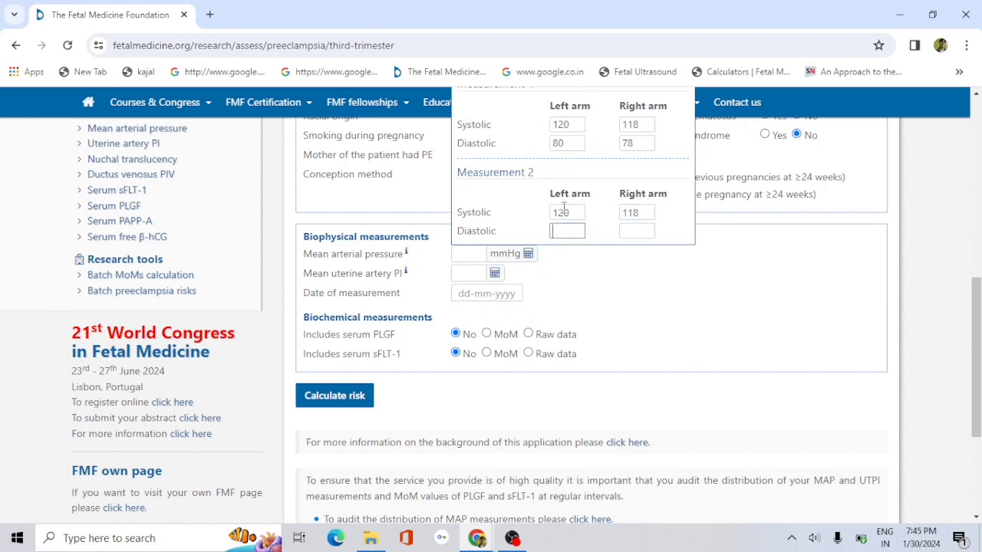
{"action": "type", "text": "78"}
{"action": "key", "text": "Tab"}
{"action": "type", "text": "80"}
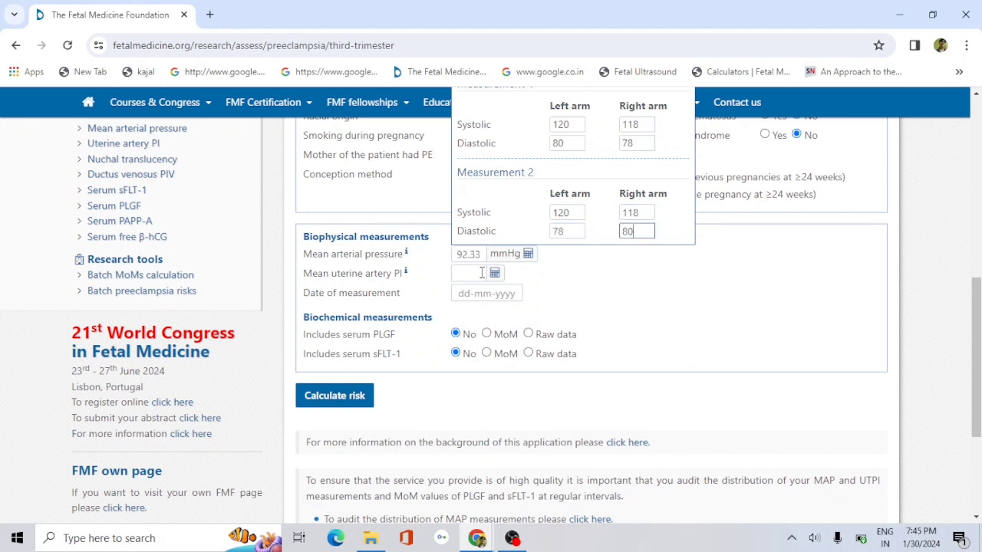
Enter the left and right uterine artery PI values for a mean of 1.25.
{"action": "left_click", "coordinate": [482, 272]}
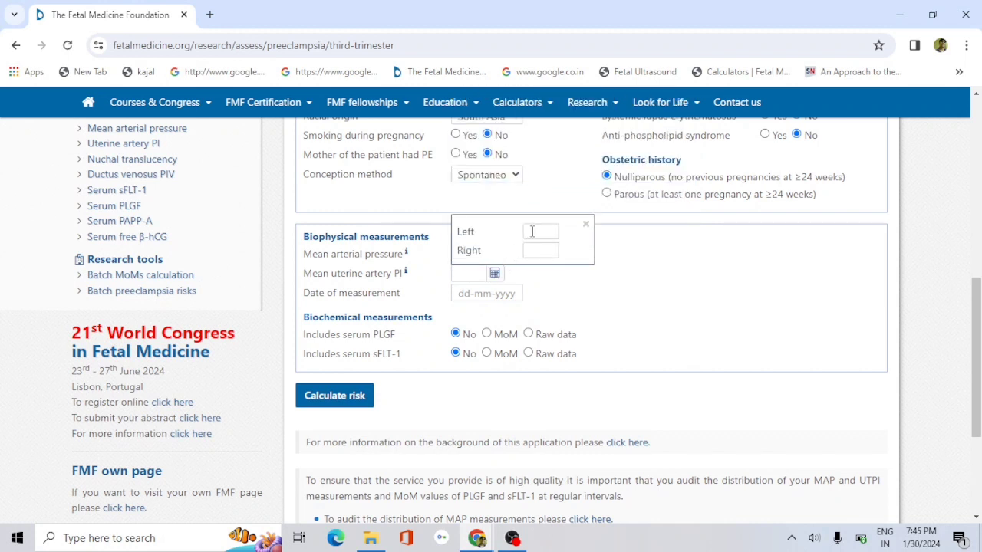
{"action": "left_click", "coordinate": [532, 232]}
{"action": "left_click", "coordinate": [541, 250]}
{"action": "type", "text": "1.5"}
Set the biophysical measurement date to 30-01-2024 and calculate the risk for this second assessment.
{"action": "left_click", "coordinate": [485, 292]}
{"action": "left_click", "coordinate": [522, 443]}
{"action": "key", "text": "Return"}
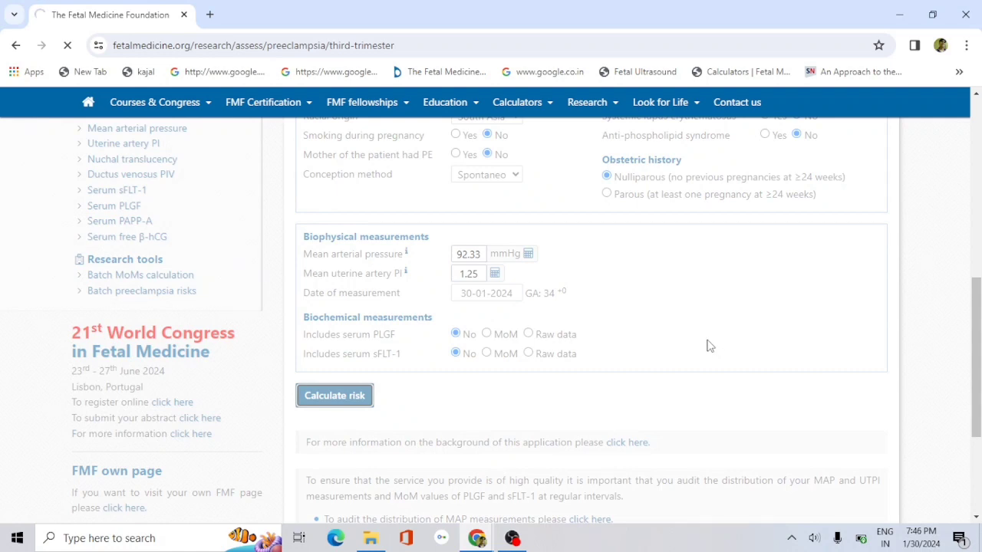
Review the second report's preeclampsia risks from history and from MAP and UTPI, the two-week risk and the recommendation.
{"action": "scroll", "coordinate": [705, 344], "scroll_direction": "down", "scroll_amount": 5}
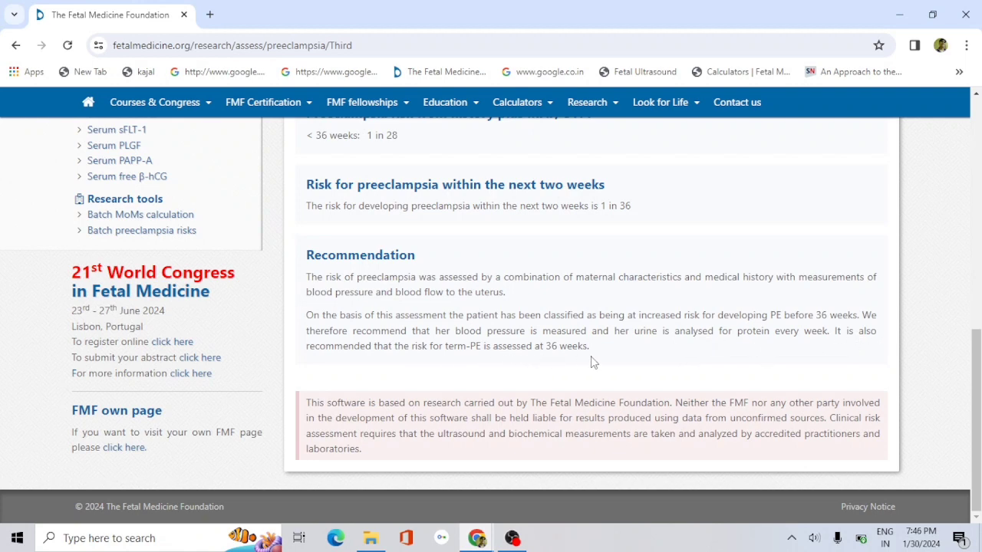
{"action": "scroll", "coordinate": [590, 361], "scroll_direction": "up", "scroll_amount": 3}
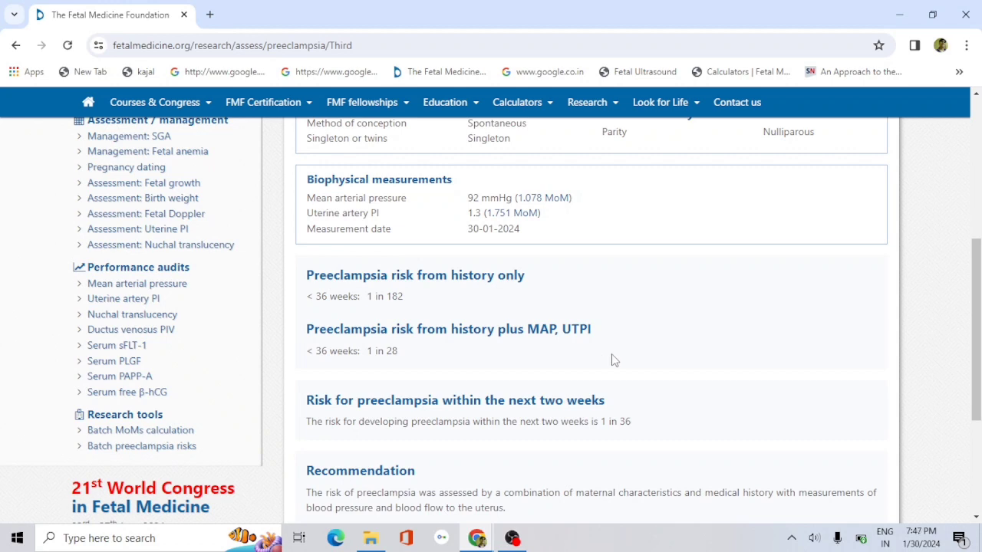
{"action": "scroll", "coordinate": [652, 373], "scroll_direction": "up", "scroll_amount": 1}
{"action": "scroll", "coordinate": [653, 373], "scroll_direction": "down", "scroll_amount": 4}
{"action": "left_click", "coordinate": [512, 538]}
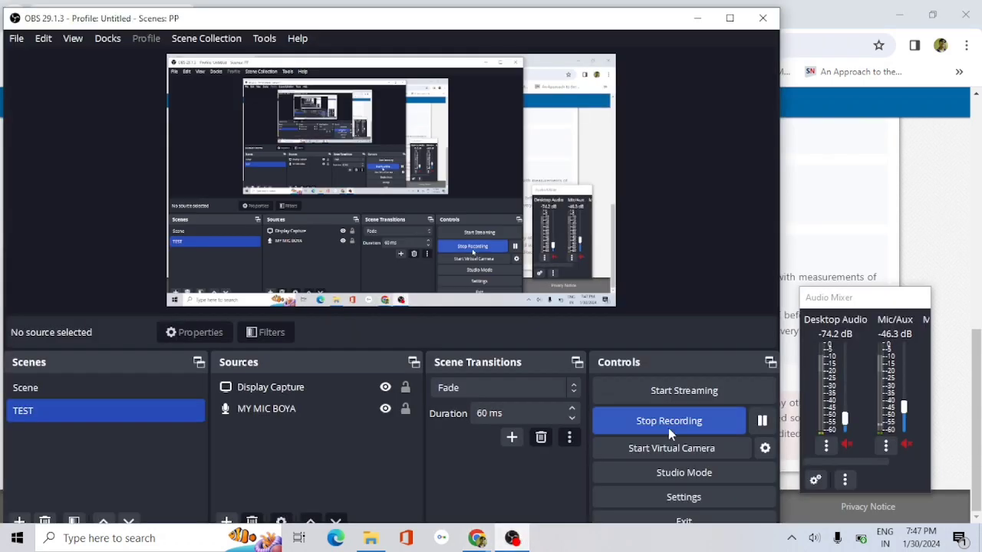